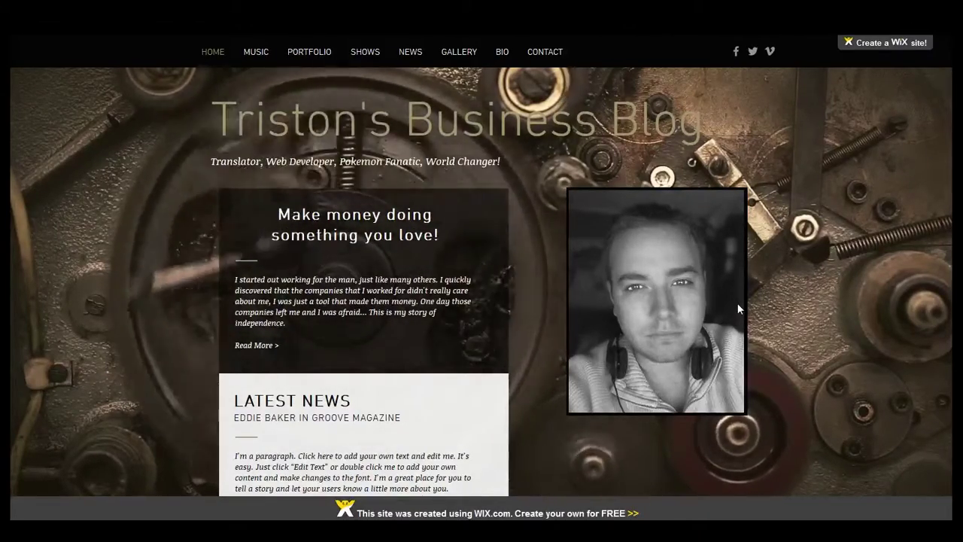
Step: Scroll through the Wix homepage down to the music player and signup form, then back up
scroll(737, 304, "down", 4)
scroll(738, 308, "up", 4)
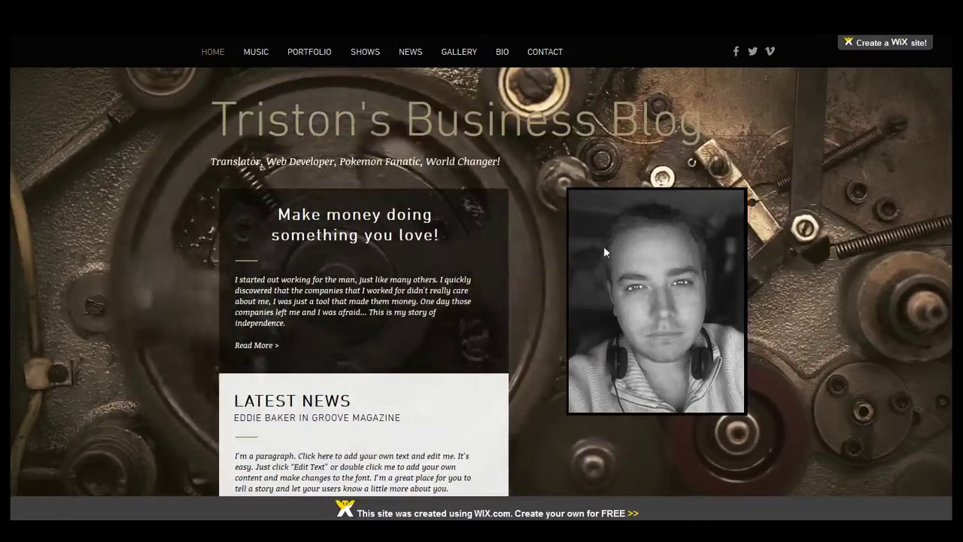
scroll(588, 284, "down", 4)
scroll(576, 288, "up", 2)
scroll(376, 233, "up", 3)
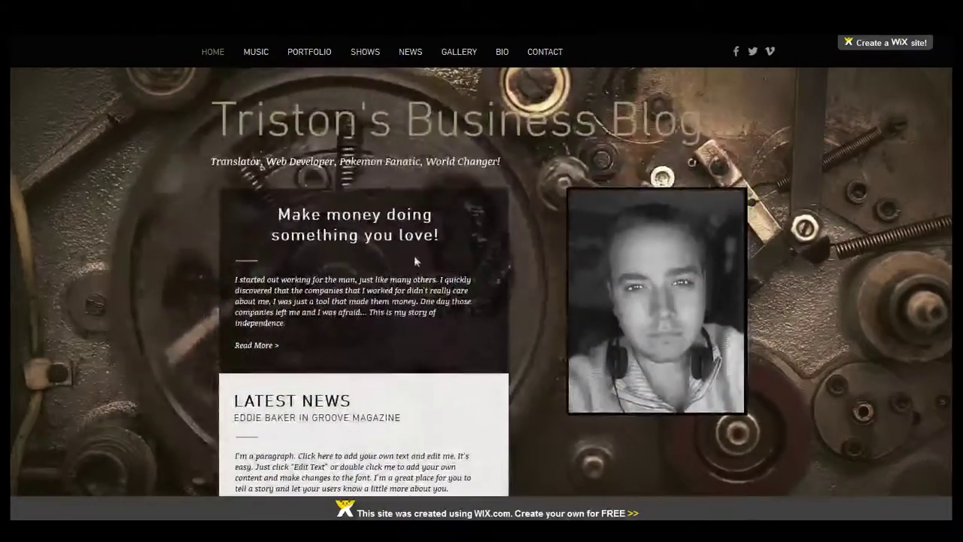
scroll(399, 266, "down", 3)
scroll(343, 248, "down", 3)
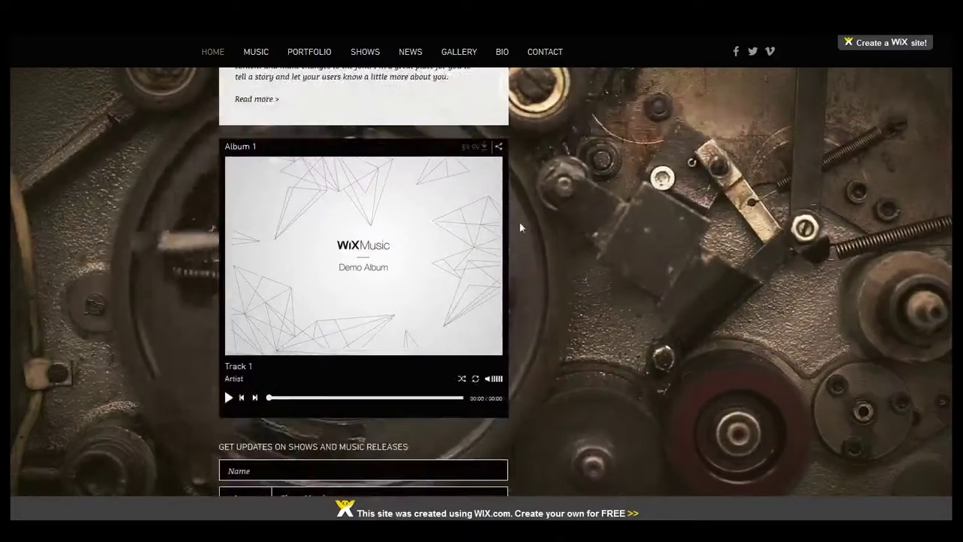
scroll(523, 221, "up", 4)
scroll(374, 316, "down", 5)
scroll(314, 239, "down", 1)
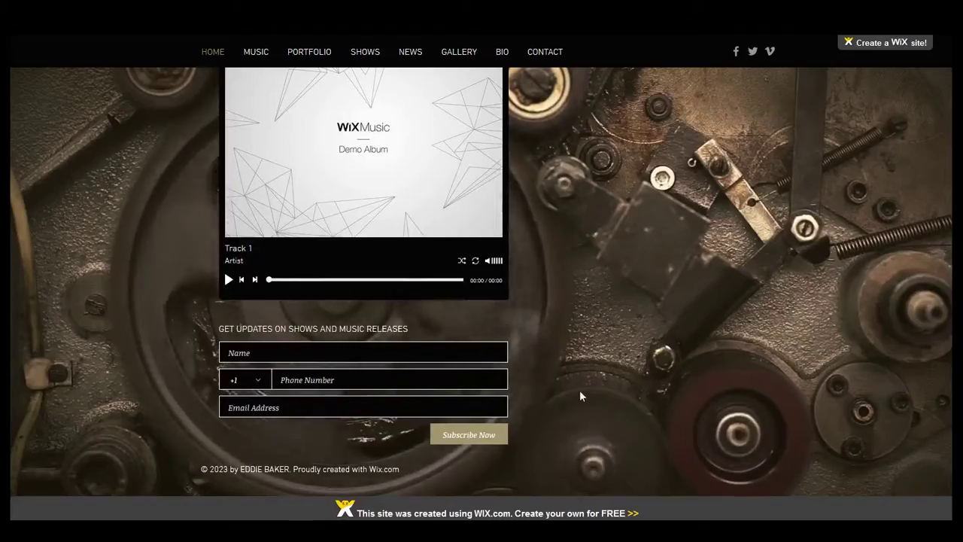
scroll(586, 437, "up", 4)
scroll(586, 434, "up", 2)
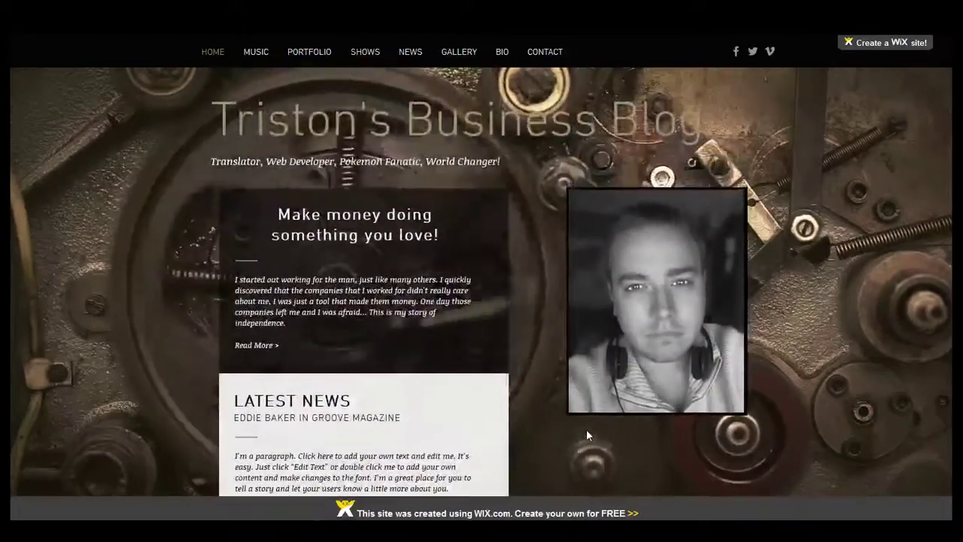
scroll(586, 435, "down", 7)
scroll(571, 331, "up", 7)
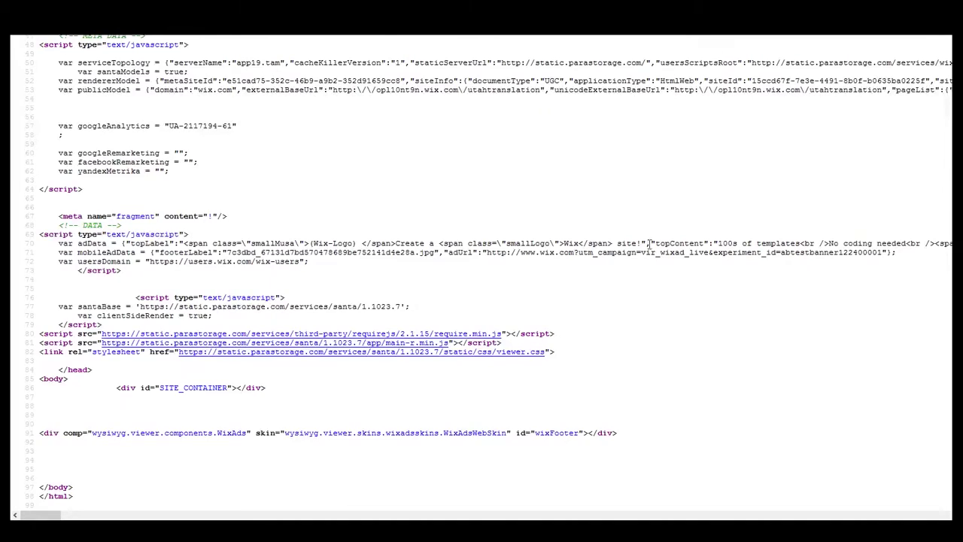
scroll(655, 250, "up", 15)
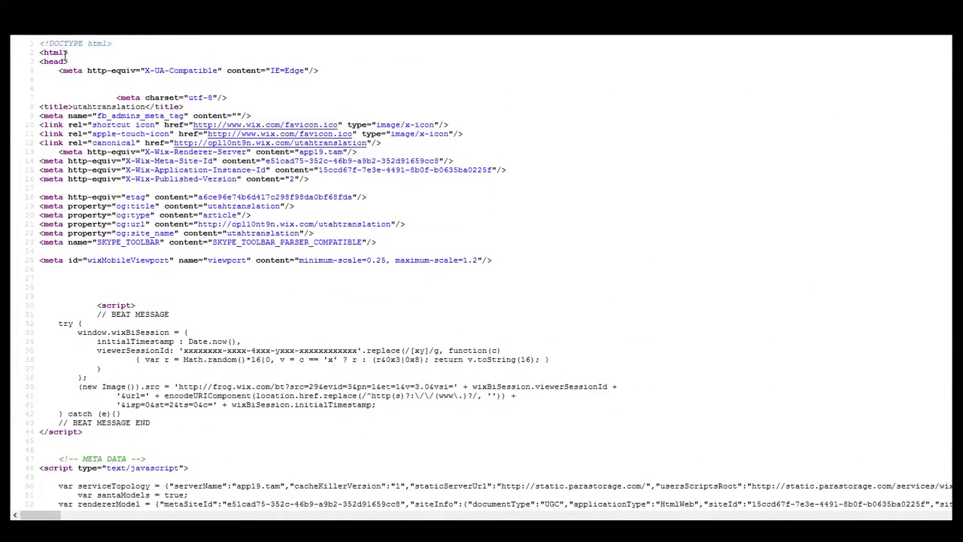
scroll(84, 129, "down", 3)
scroll(84, 129, "down", 8)
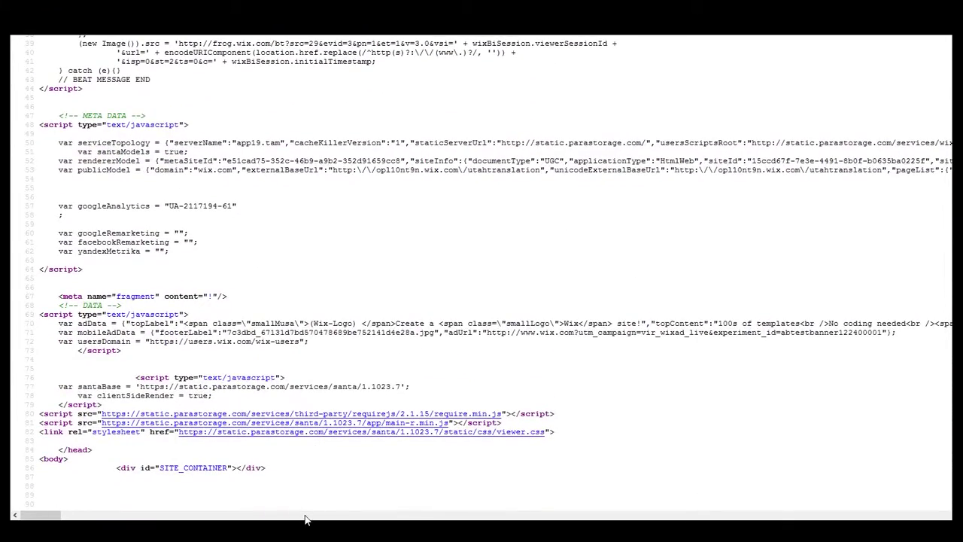
left_click(323, 519)
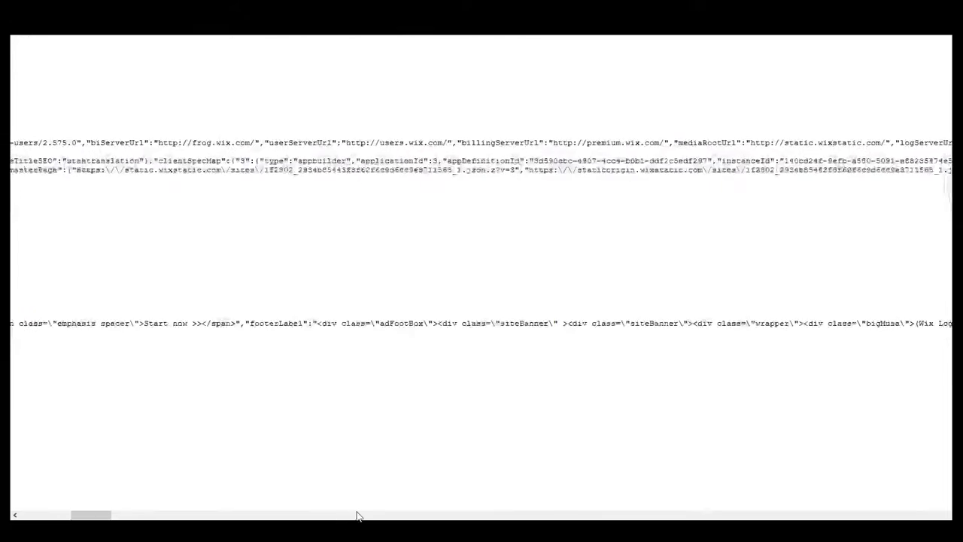
left_click(439, 516)
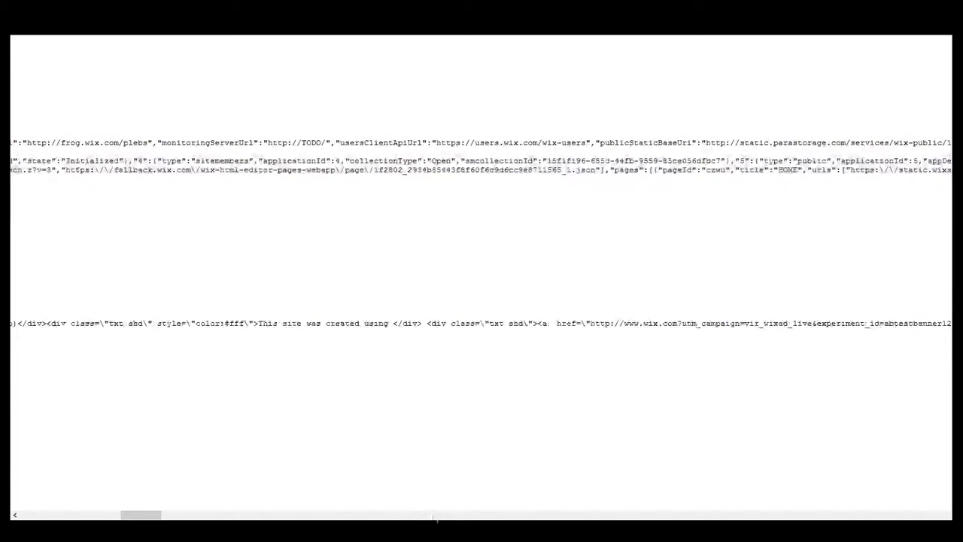
middle_click(230, 230)
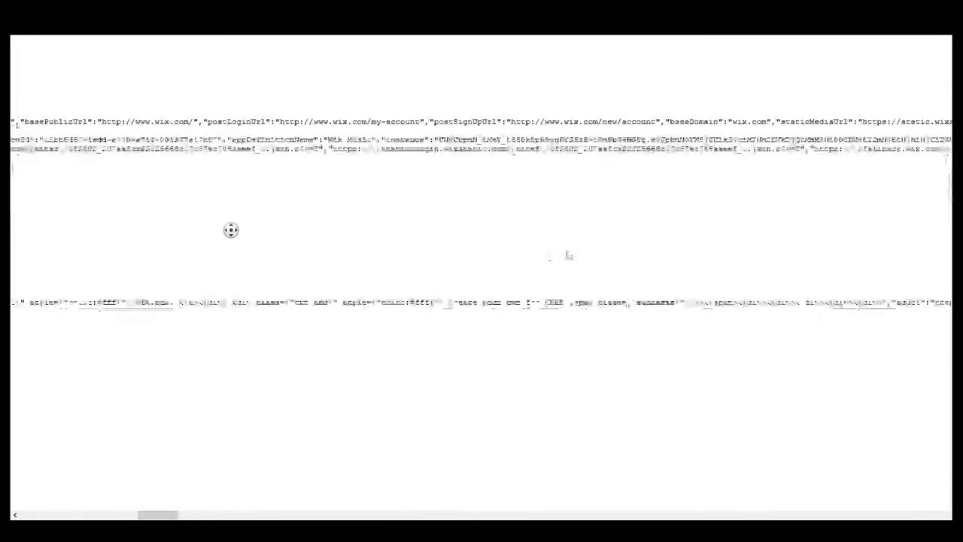
middle_click(634, 241)
middle_click(631, 236)
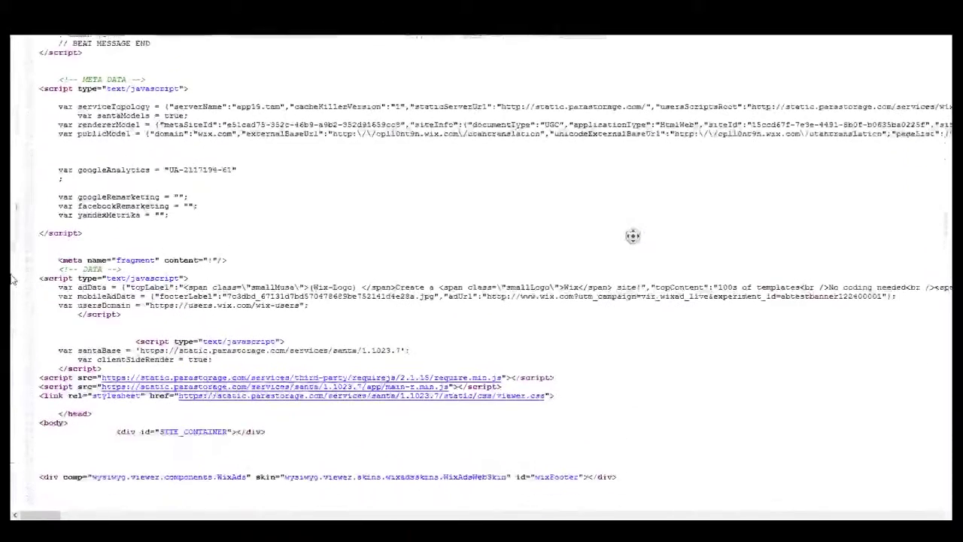
middle_click(276, 155)
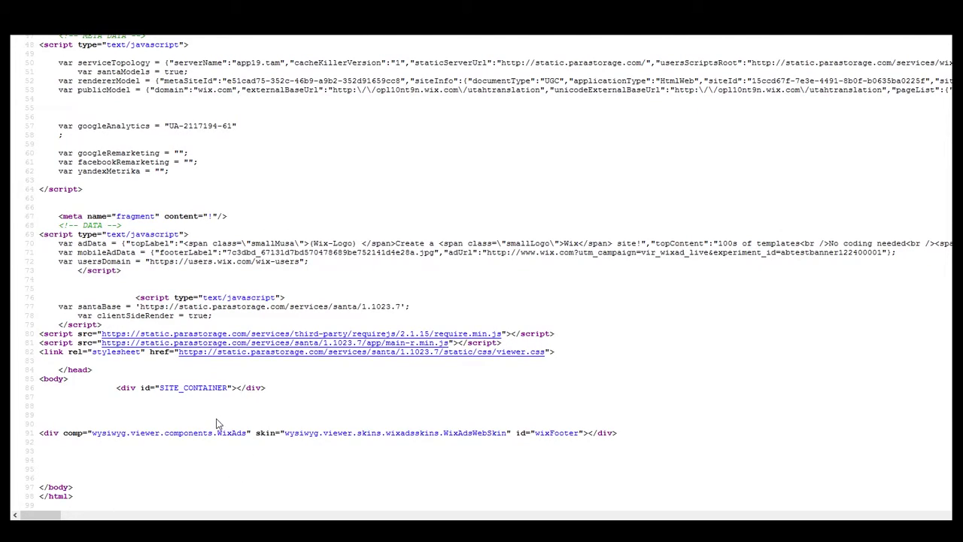
Step: Scroll the Wix source down to </html>, then back up to the DOCTYPE and head section
scroll(217, 423, "up", 10)
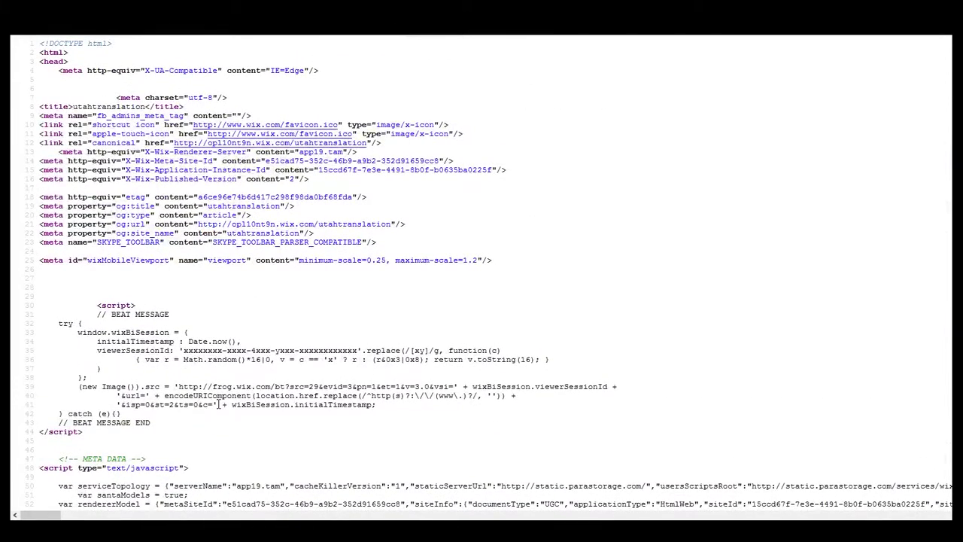
scroll(218, 404, "down", 10)
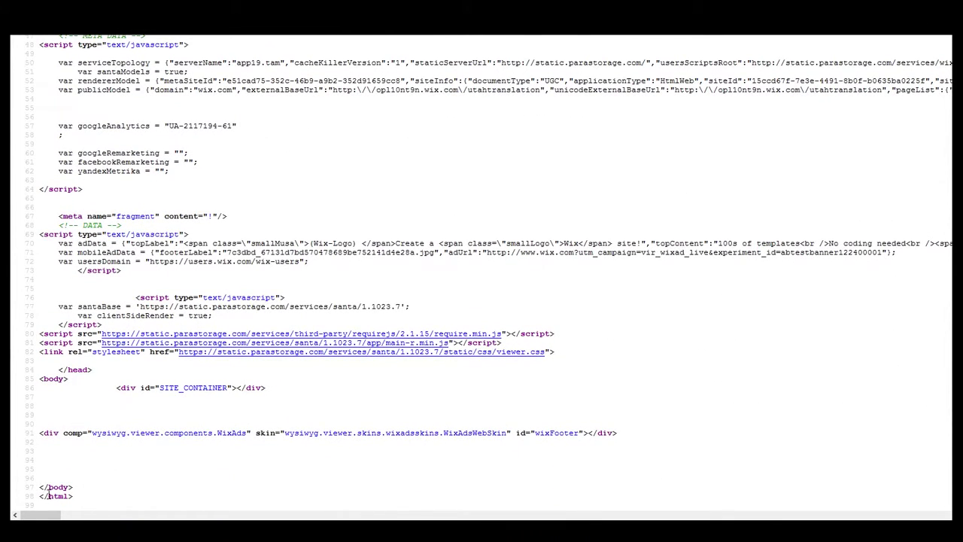
scroll(75, 485, "up", 5)
scroll(77, 485, "up", 4)
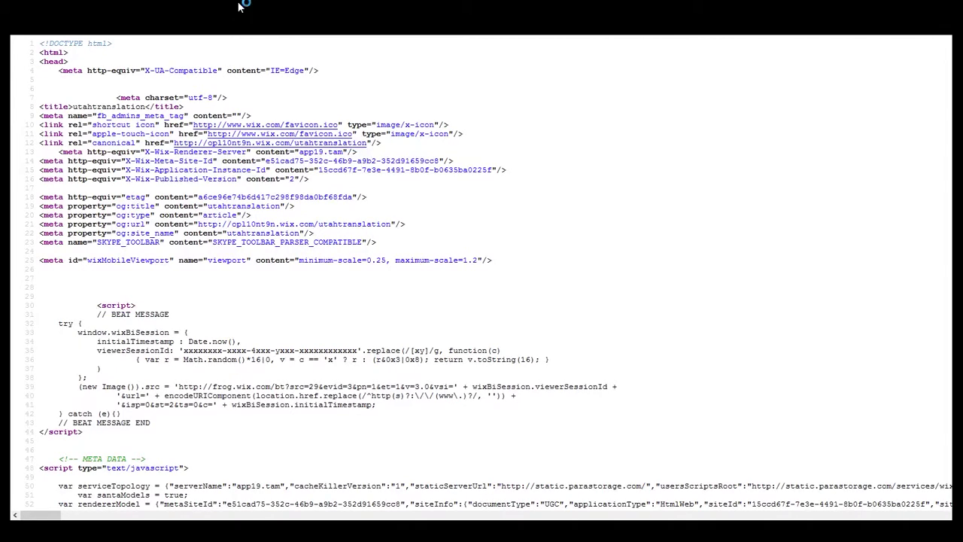
Step: Bring up the Chiropractic Healing Arts Center home page and view its page source
left_click(215, 23)
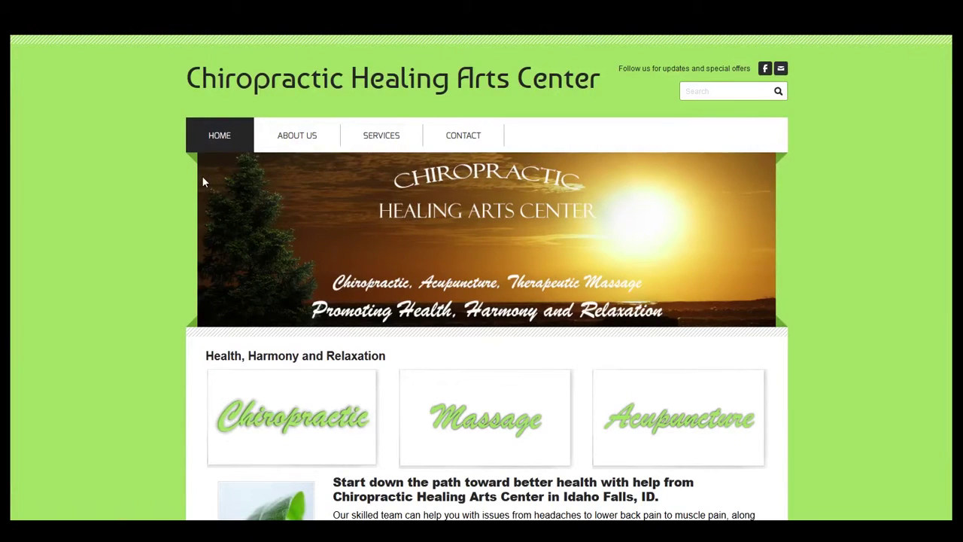
scroll(159, 214, "down", 3)
scroll(156, 218, "up", 3)
scroll(156, 219, "down", 3)
scroll(156, 219, "up", 3)
left_click(378, 26)
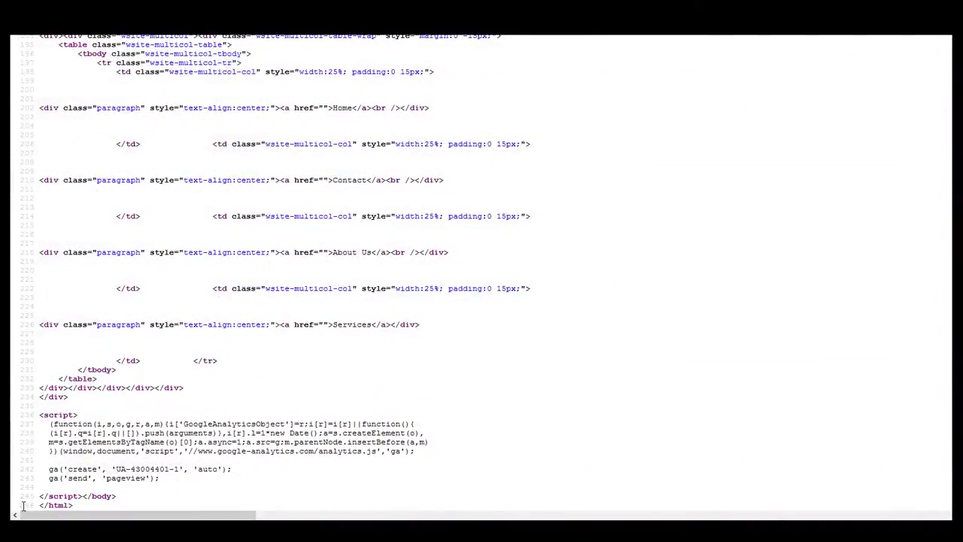
Step: Highlight the site title markup and the intro paragraph text in the Weebly source
scroll(470, 346, "up", 10)
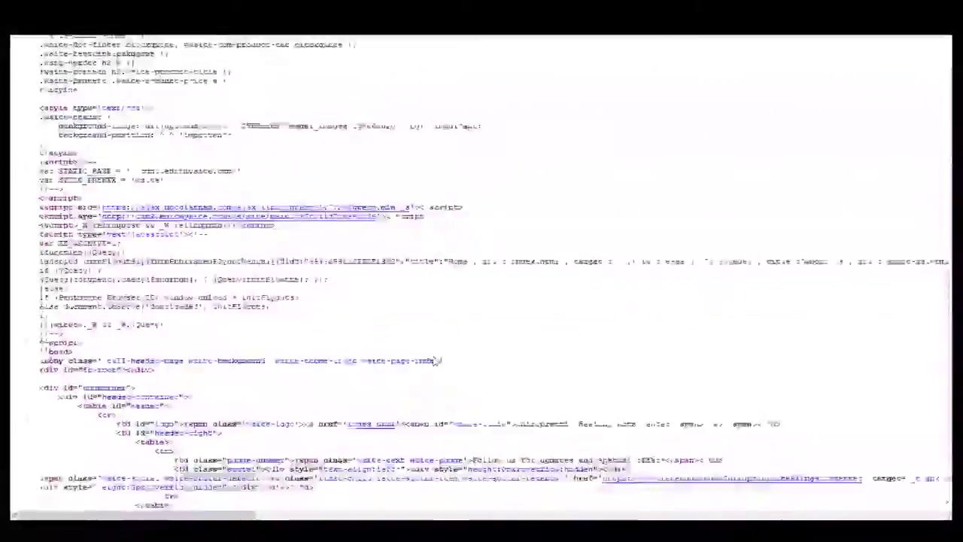
scroll(435, 361, "down", 5)
left_click_drag(539, 119, 703, 128)
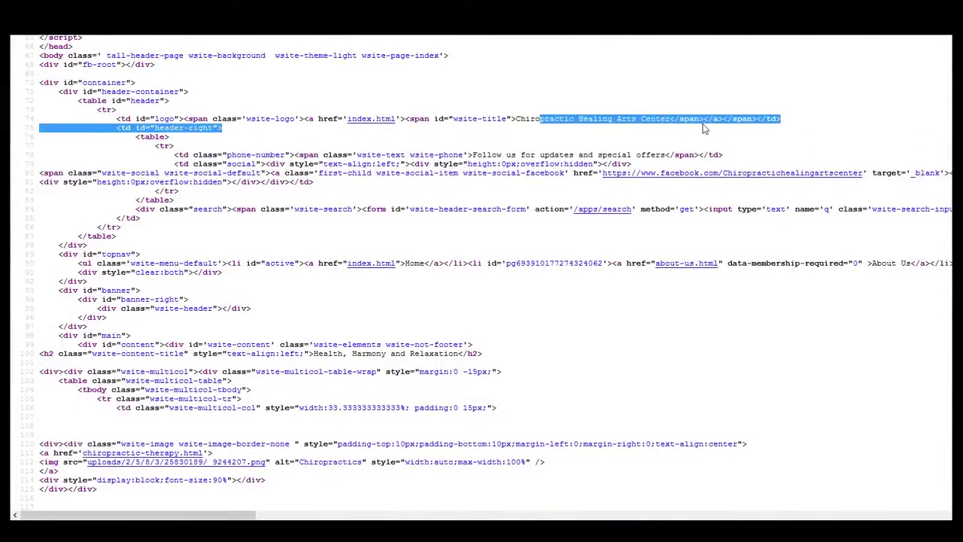
left_click(734, 229)
scroll(669, 286, "down", 2)
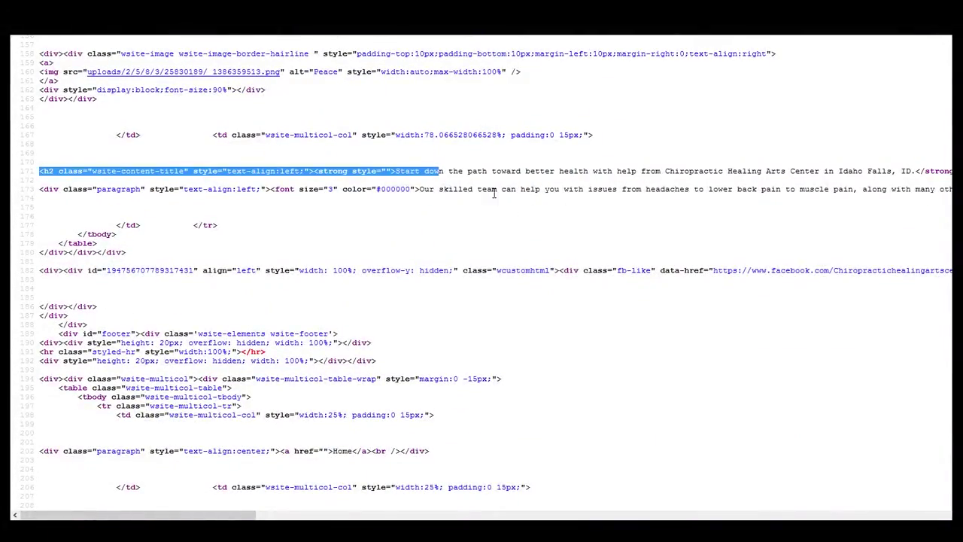
left_click_drag(488, 189, 782, 188)
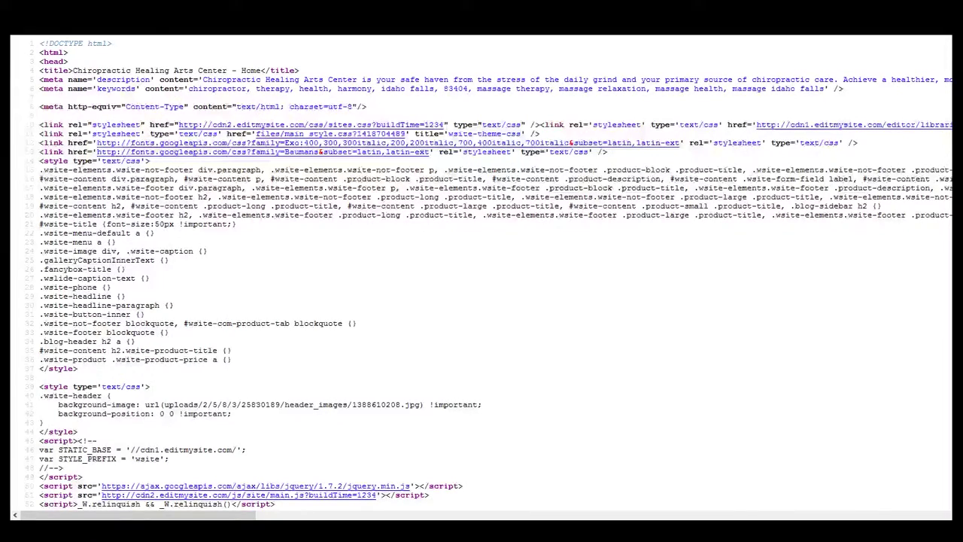
Step: Switch to the Cache Valley Shopper site and scroll it, highlighting the GET READY FOR THE season heading
key("ctrl+w")
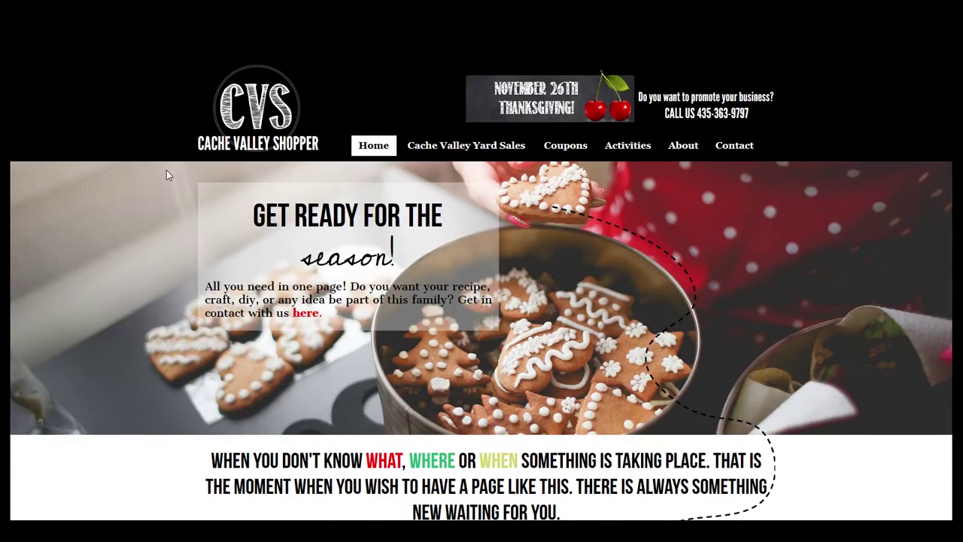
scroll(170, 178, "down", 15)
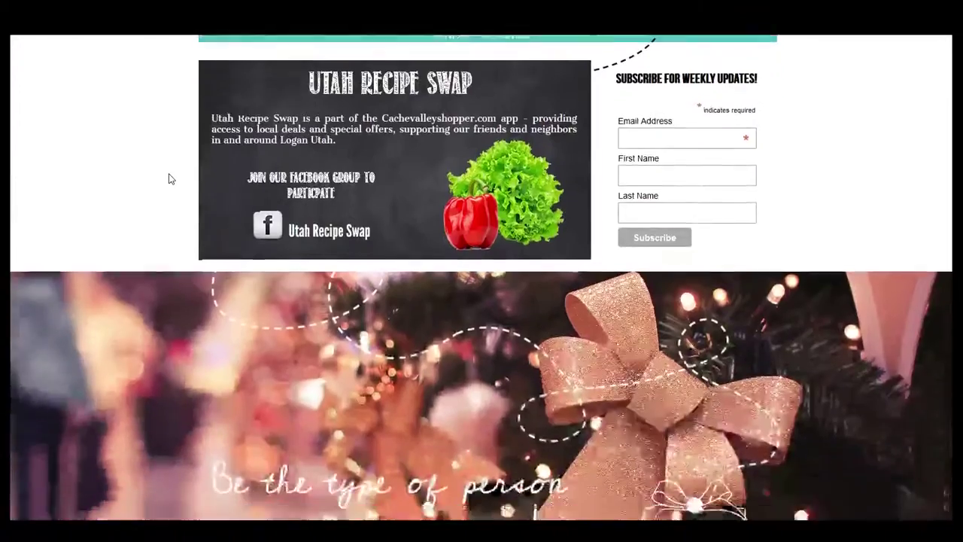
scroll(170, 178, "up", 15)
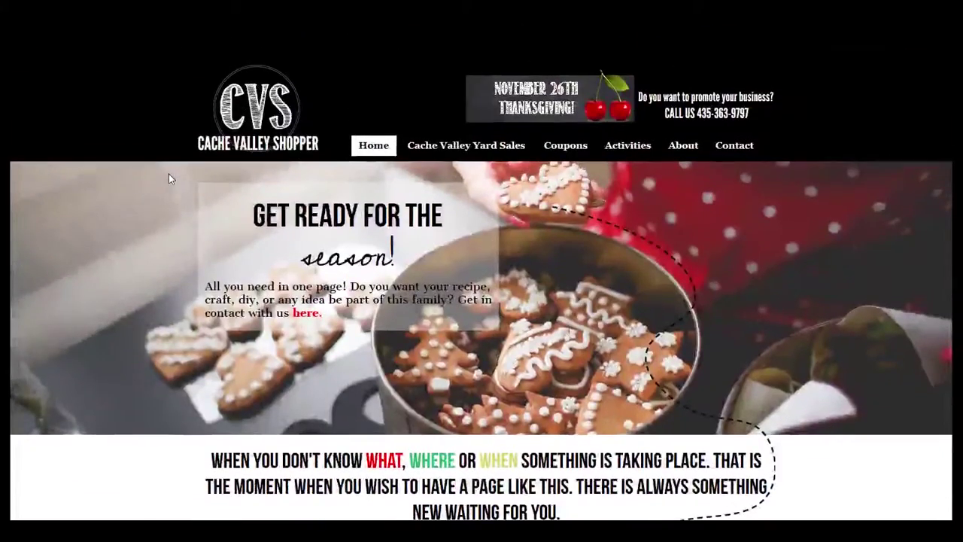
left_click_drag(253, 204, 354, 263)
left_click(445, 281)
scroll(530, 299, "down", 3)
scroll(530, 299, "down", 3)
scroll(527, 299, "up", 5)
scroll(524, 301, "up", 1)
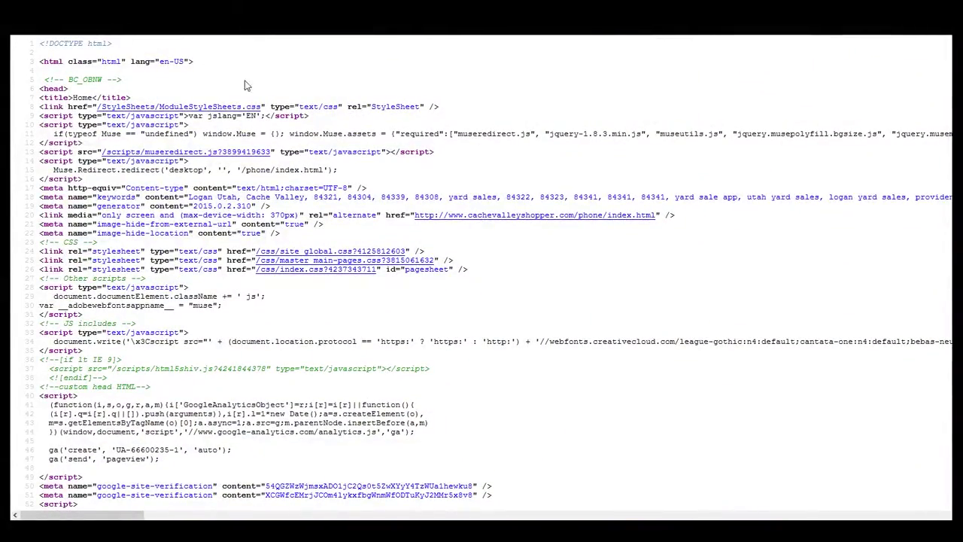
Step: Scroll down through the Cache Valley Shopper page source
scroll(412, 303, "down", 15)
Step: Close the source tab to get back to the rendered Cache Valley Shopper page
key("ctrl+w")
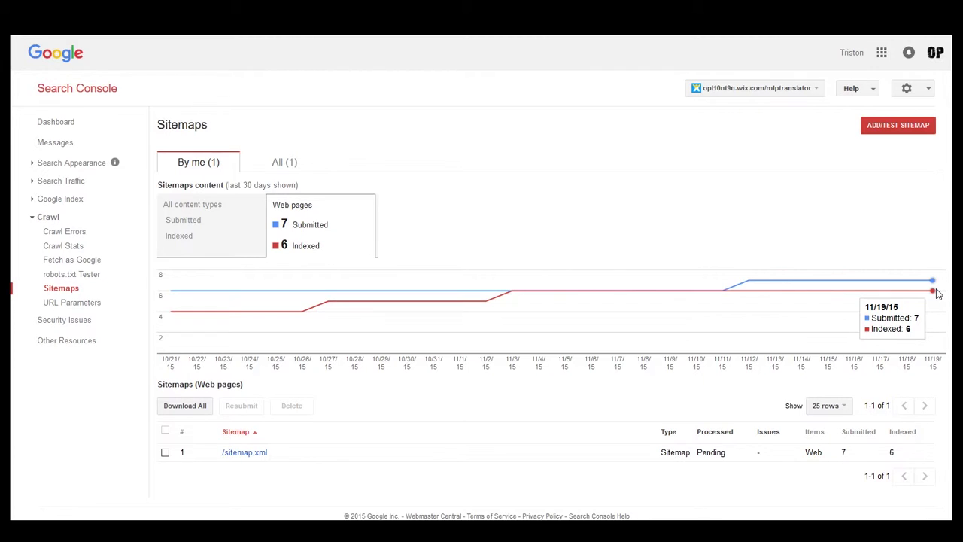
Step: Check the Sitemaps chart values: 7 pages submitted and 6 indexed for sitemap.xml
mouse_move(180, 324)
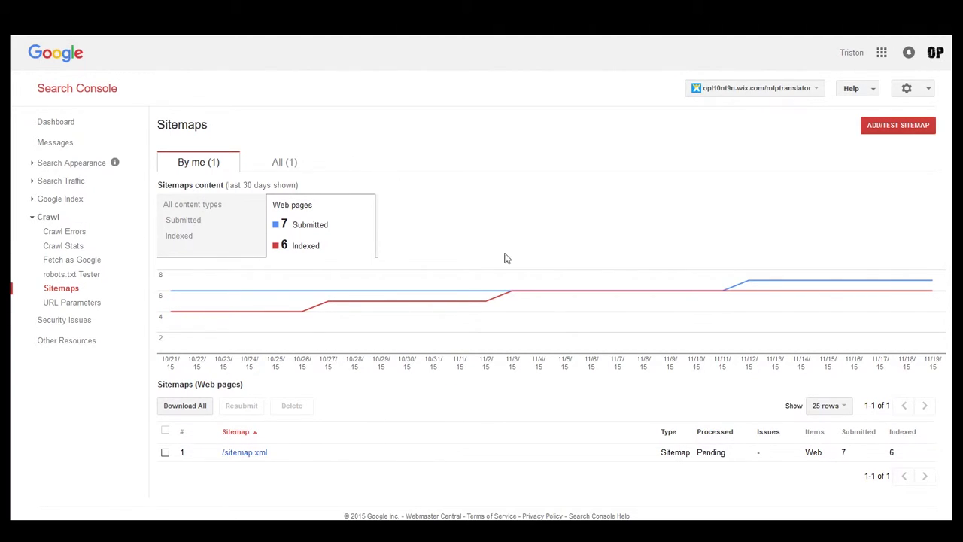
mouse_move(930, 292)
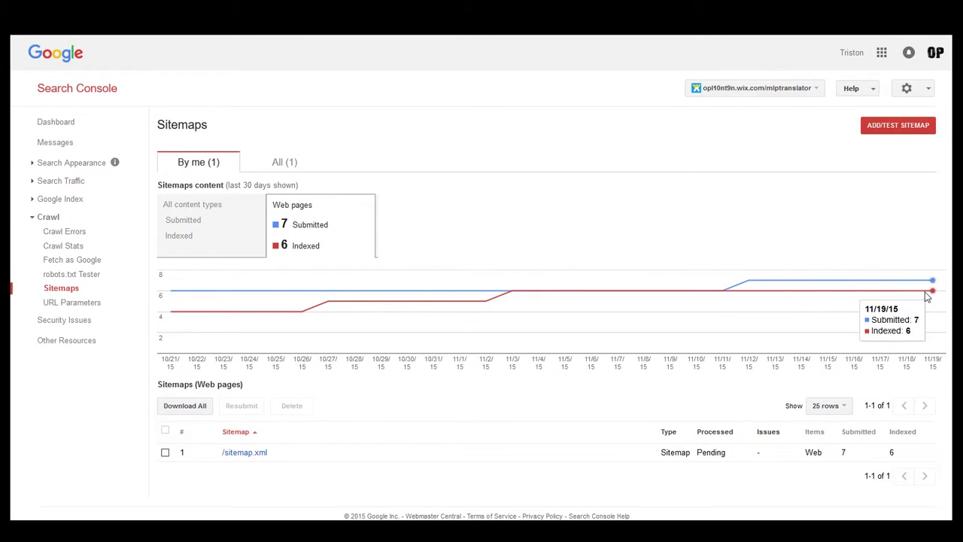
Step: Resubmit sitemap.xml through Add/Test Sitemap and refresh the Sitemaps report
left_click(916, 132)
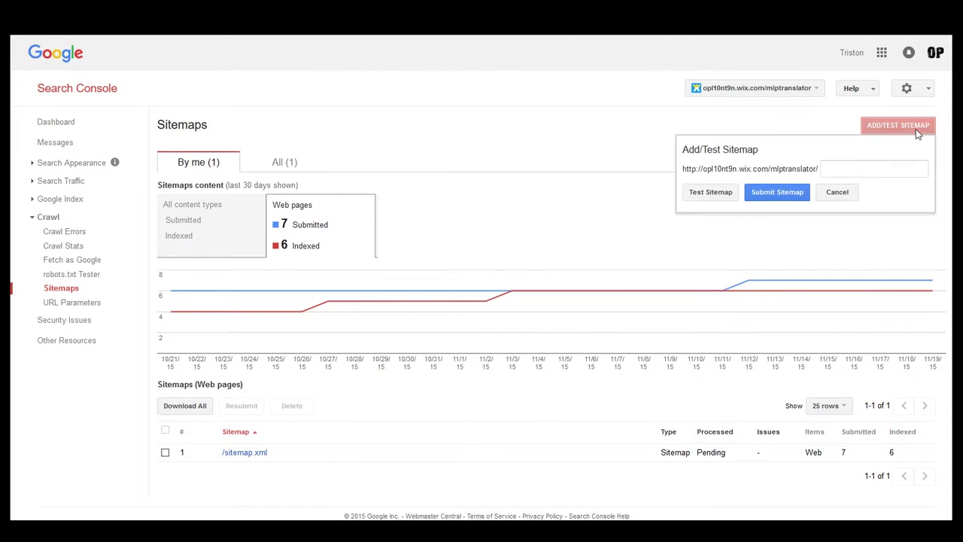
left_click(866, 169)
type("sitemap.x")
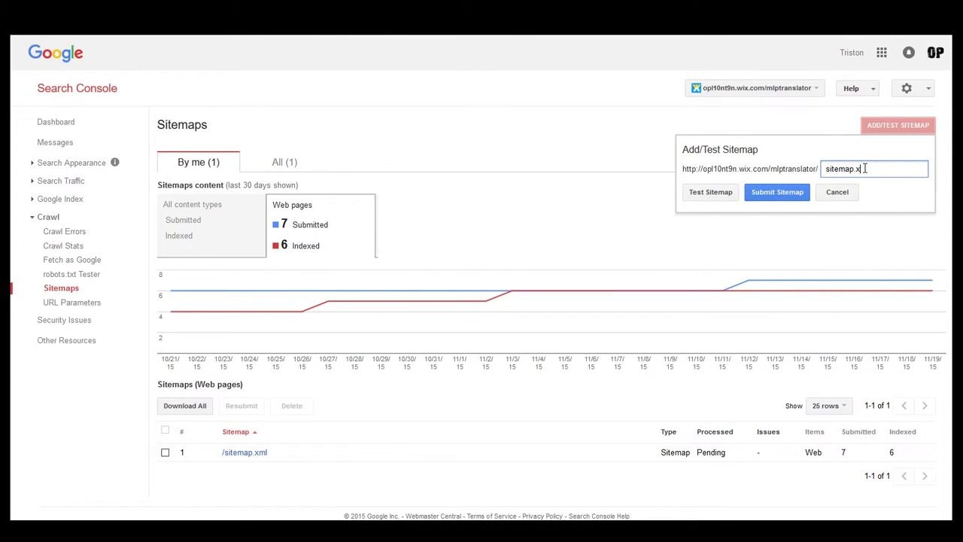
type("ml")
left_click(796, 197)
left_click(562, 168)
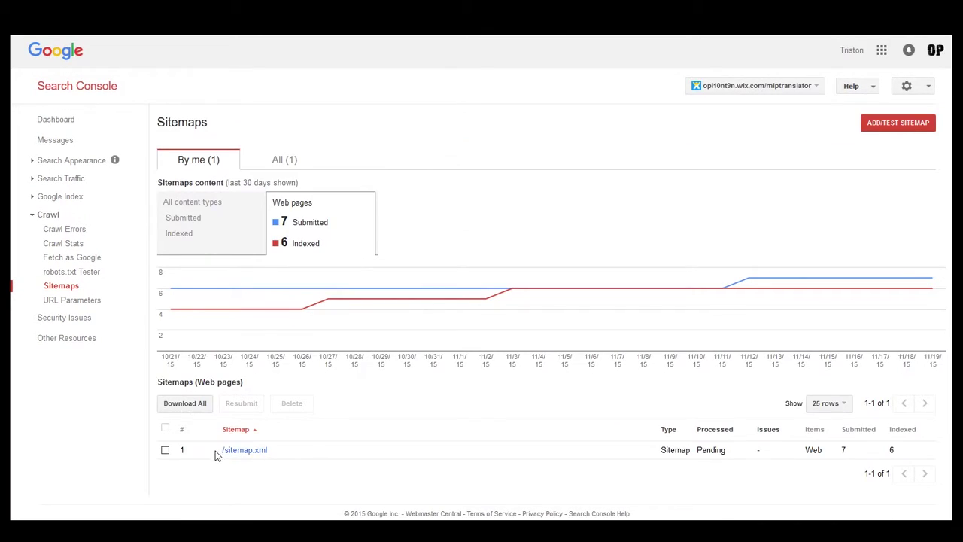
double_click(667, 450)
double_click(704, 450)
double_click(758, 449)
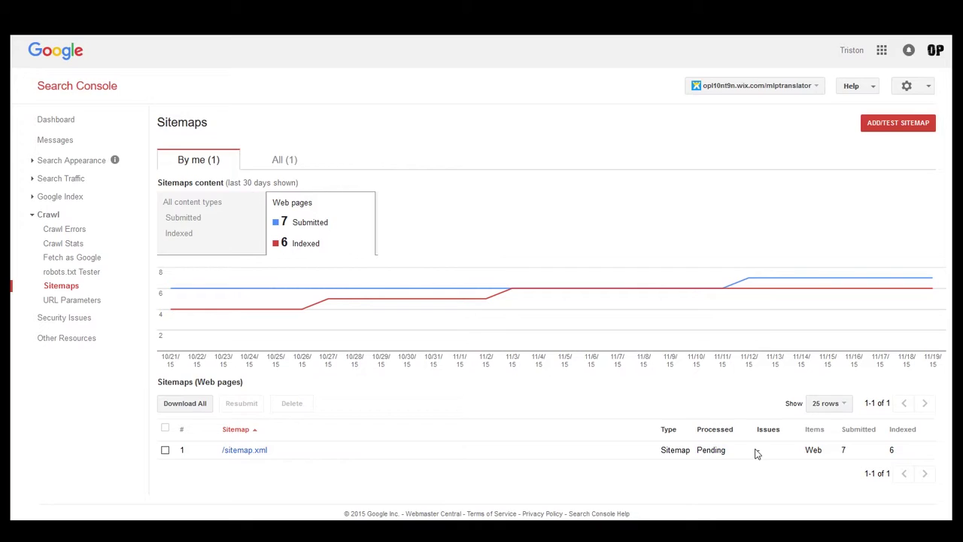
double_click(818, 452)
double_click(844, 450)
double_click(891, 449)
left_click(540, 419)
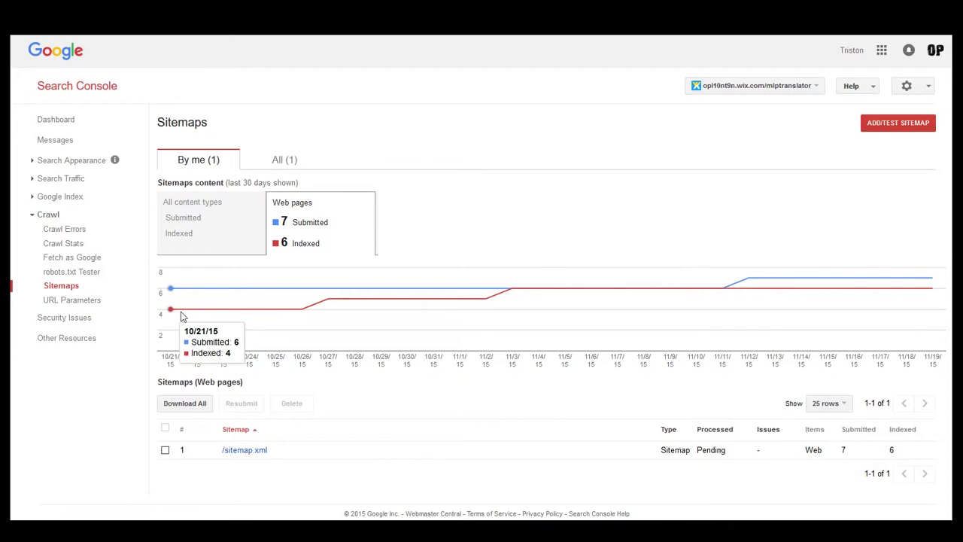